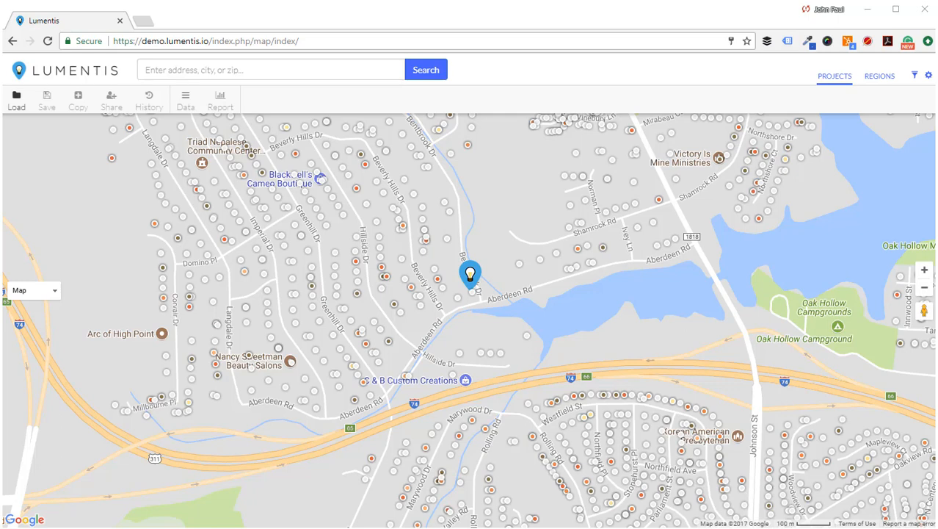
- Search for the Van Dyke Rd address in Lutz and zoom the map out three levels
left_click(353, 73)
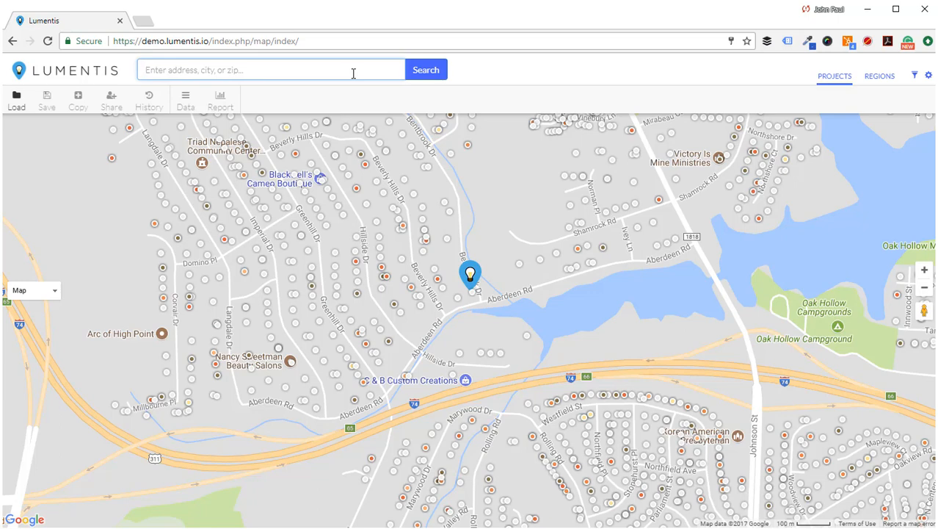
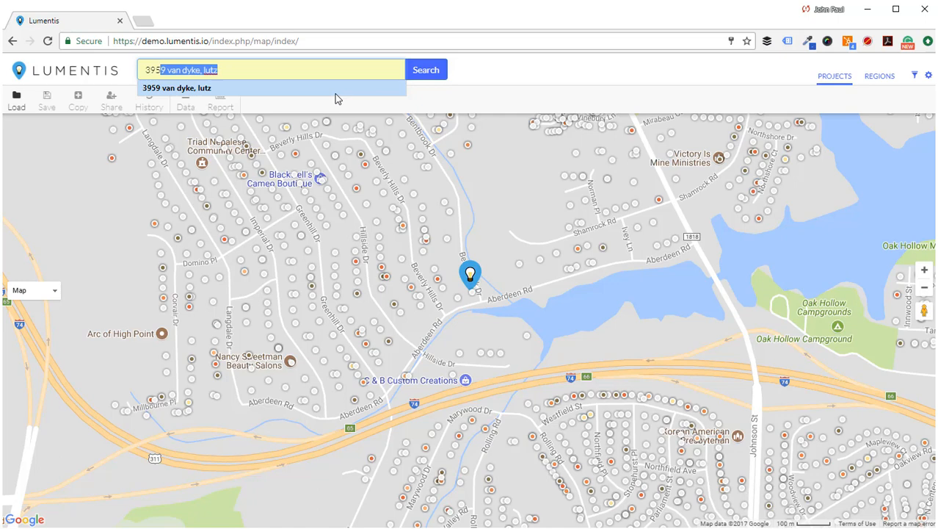
left_click(336, 89)
left_click(424, 71)
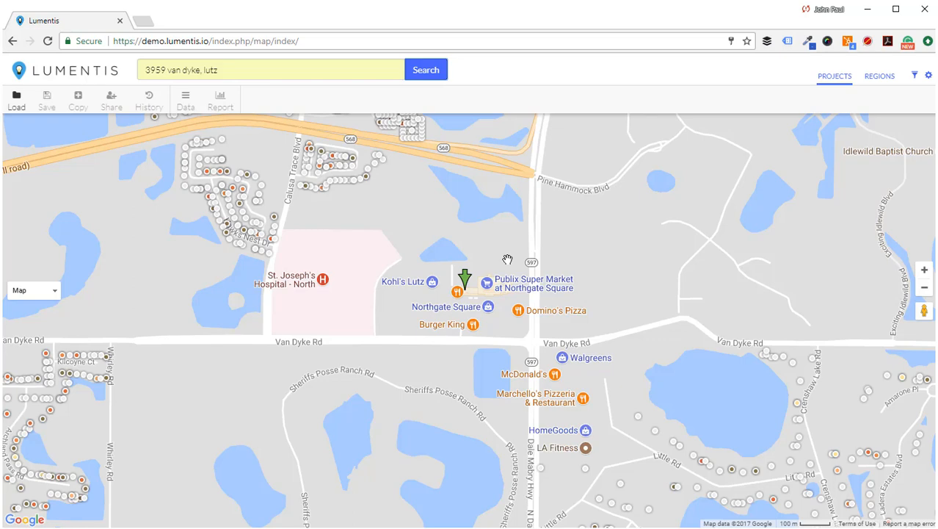
left_click(924, 291)
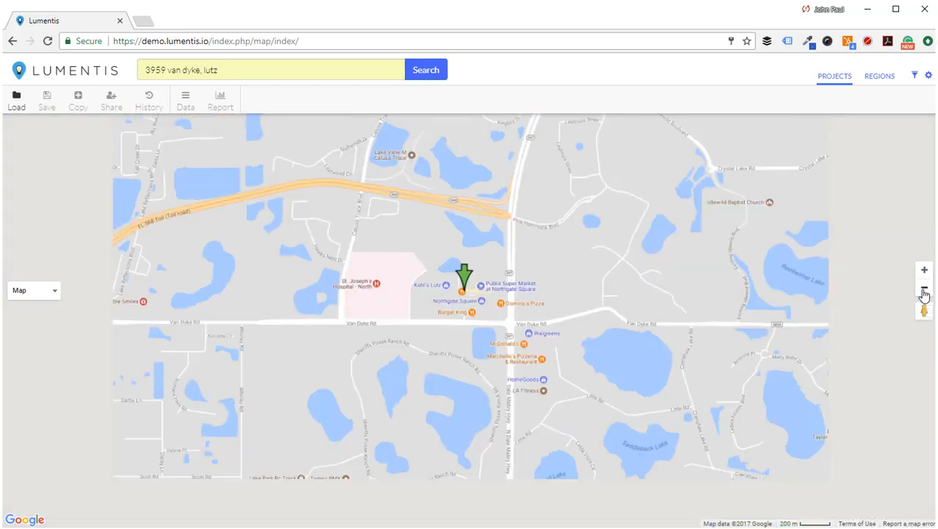
left_click(925, 291)
left_click(924, 290)
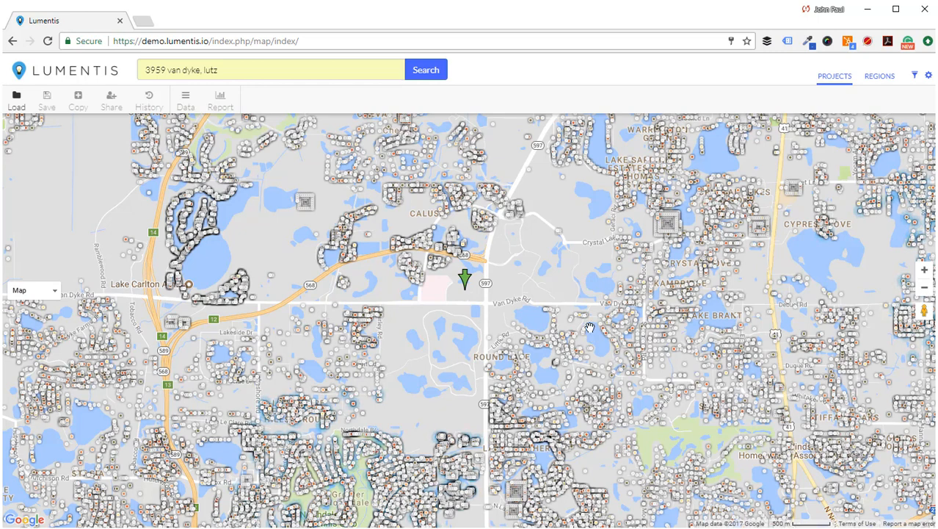
- Apply Children Present filters for Ages 11-15 and Ages 16-17
left_click(914, 76)
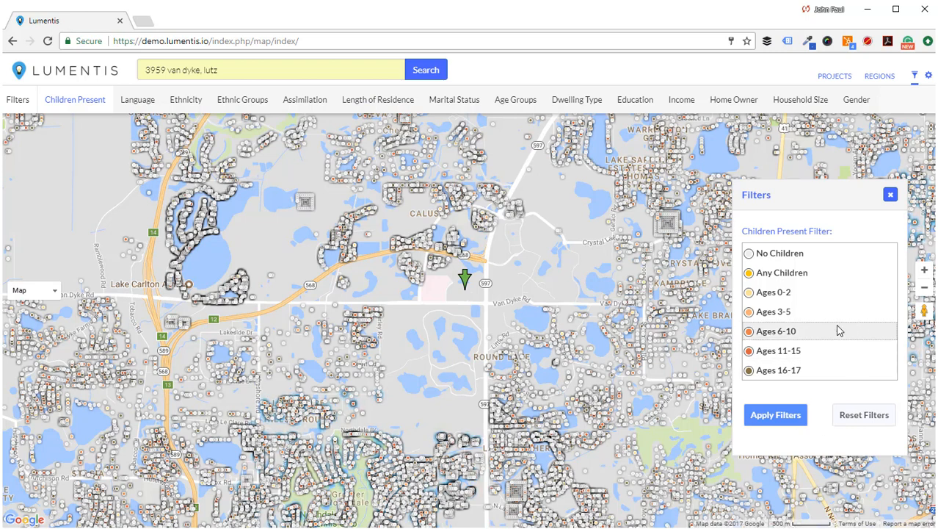
left_click(799, 356)
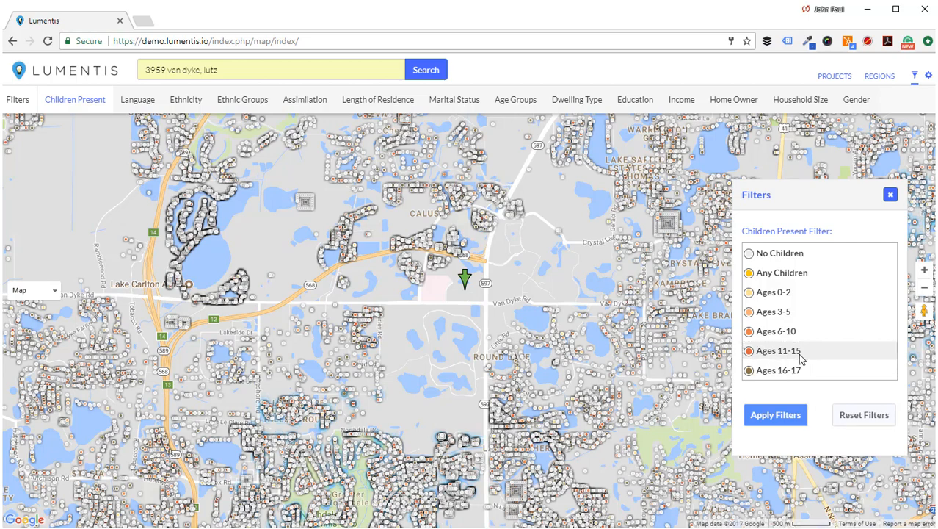
left_click(795, 376)
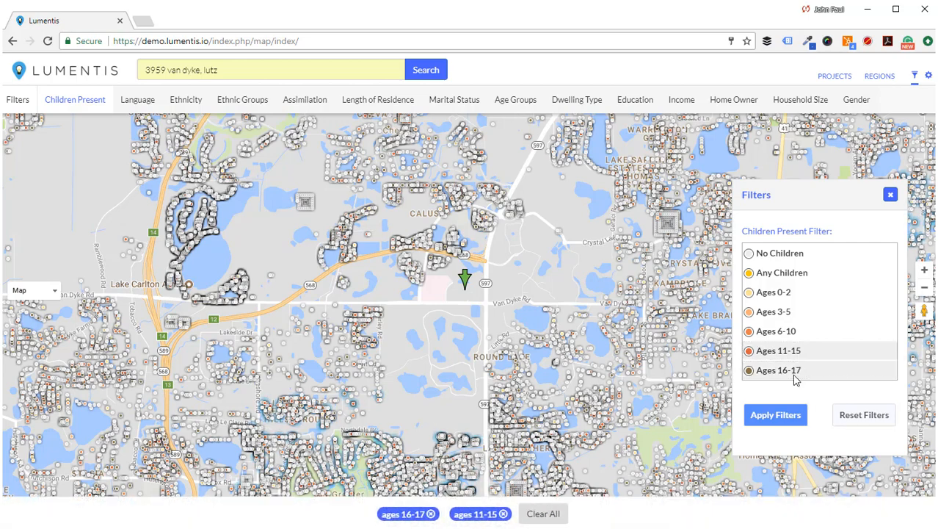
left_click(768, 425)
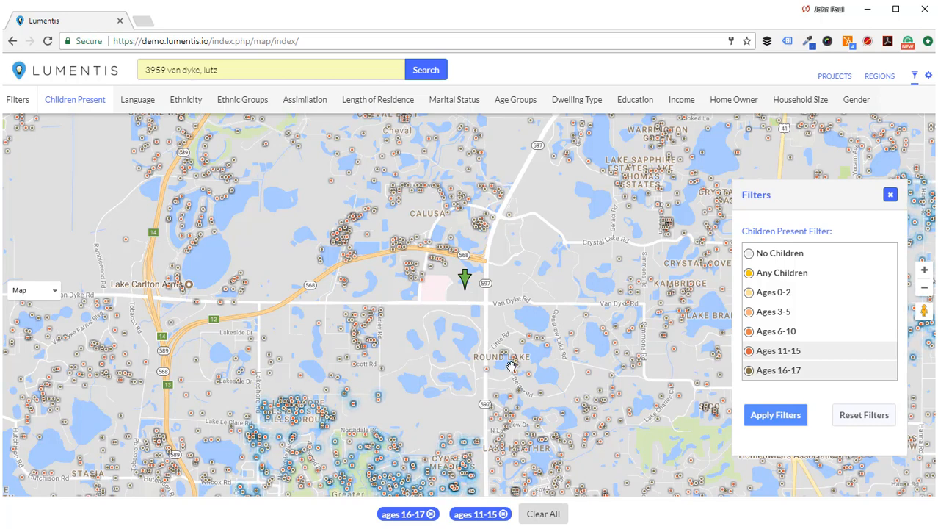
- Add income filters $100,000–$124,999 and $125,000–$149,999, then view clusters south of Van Dyke Rd
left_click(682, 103)
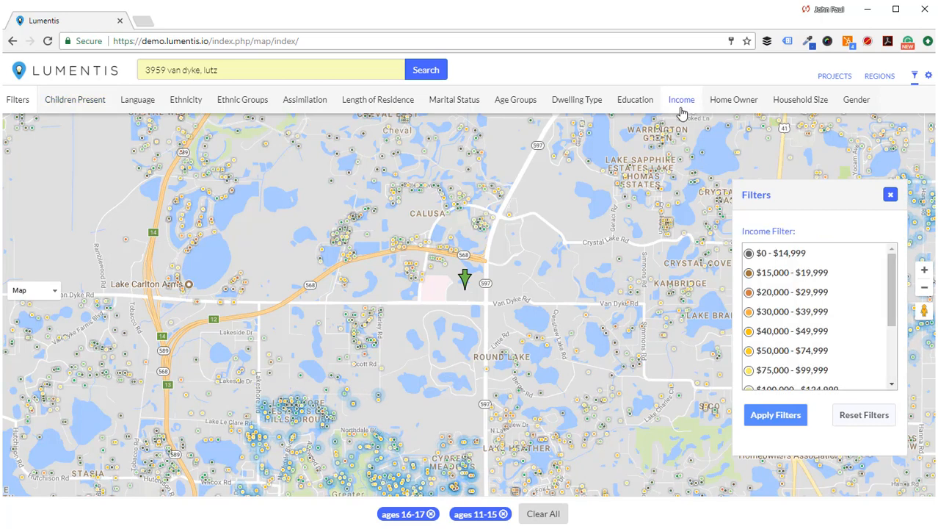
left_click_drag(894, 313, 891, 358)
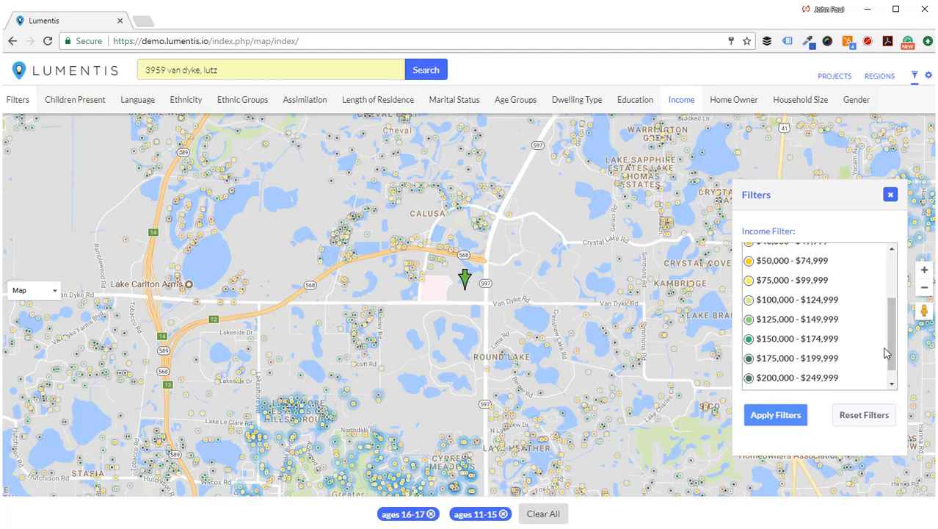
left_click(811, 301)
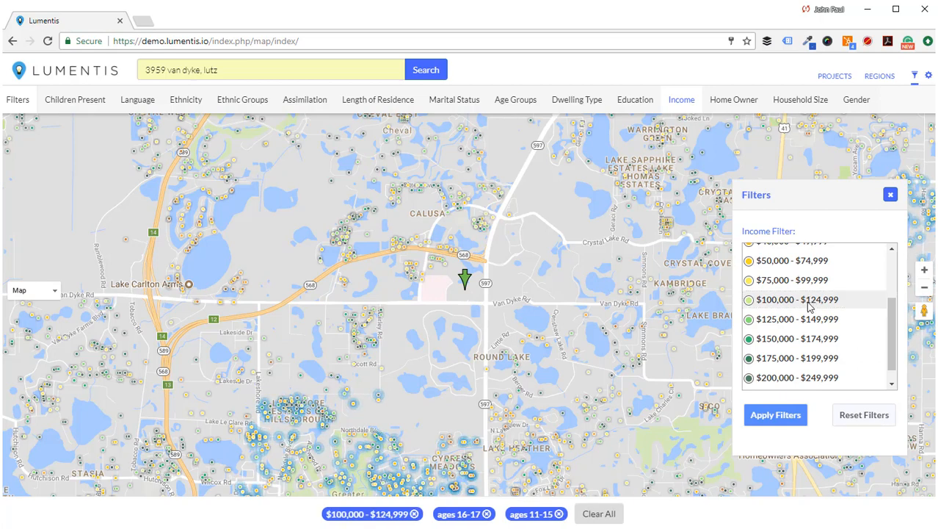
left_click(806, 321)
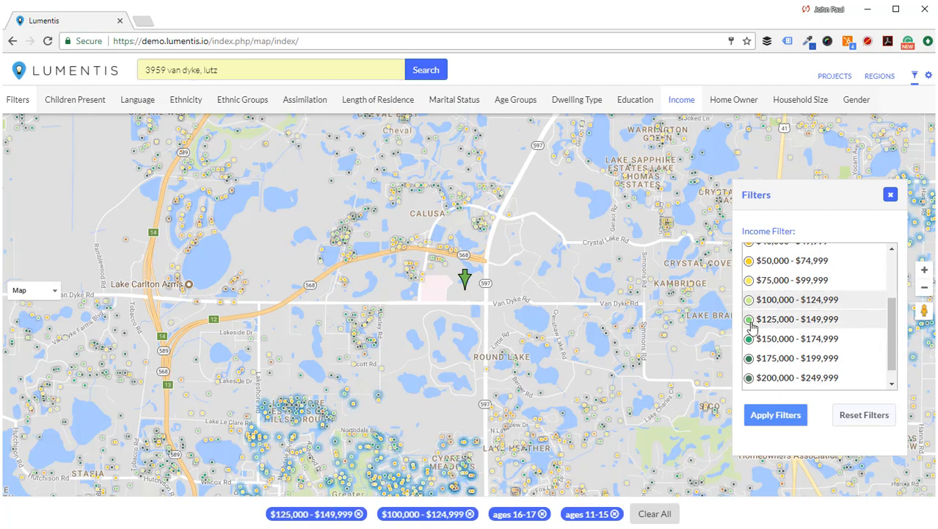
left_click(765, 422)
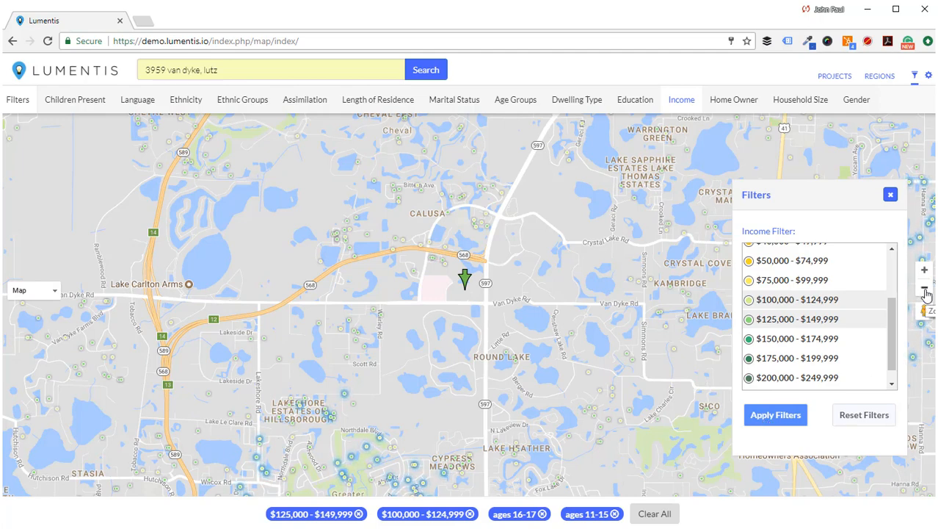
left_click(924, 289)
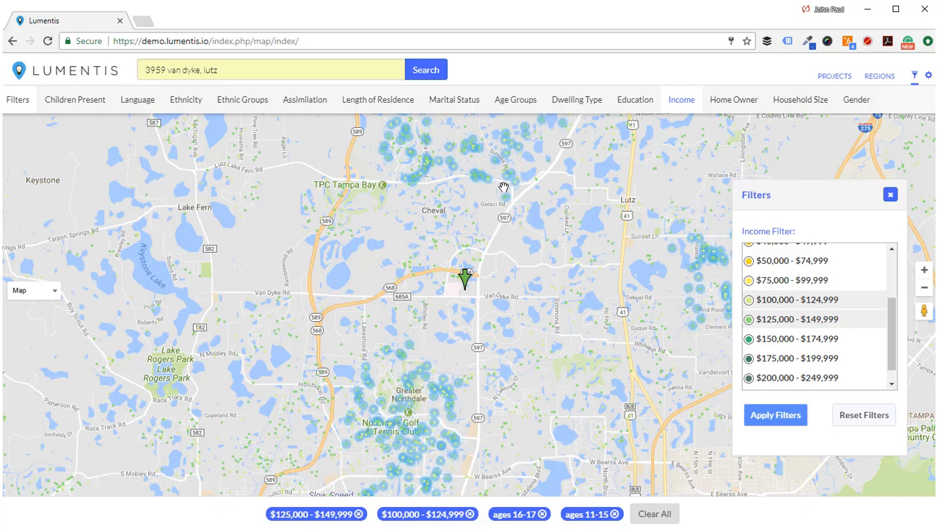
left_click_drag(454, 251, 381, 182)
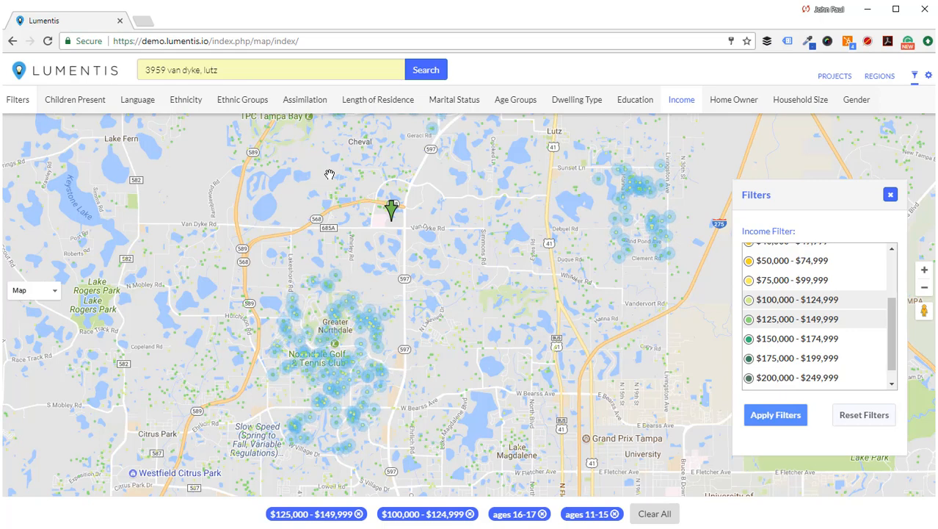
- Add a Married marital-status filter and switch to the Regions drawing tools
left_click(456, 102)
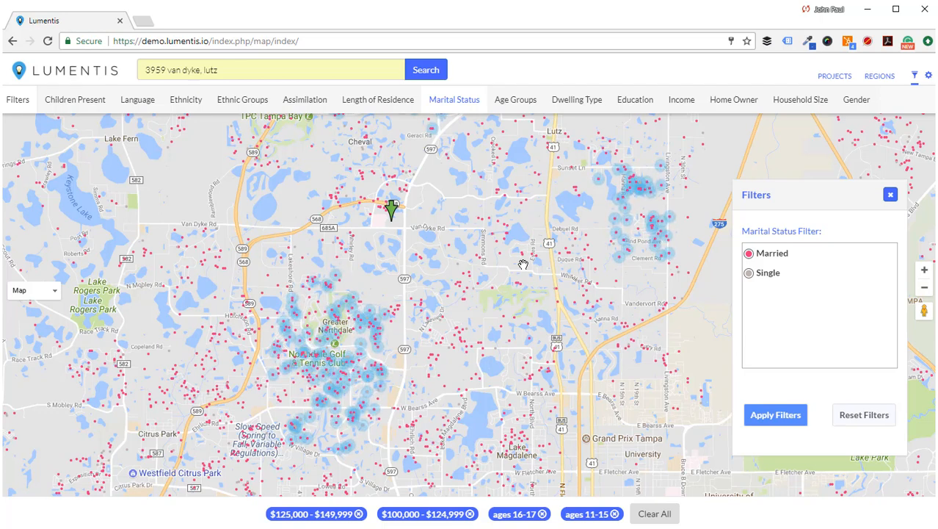
left_click(791, 253)
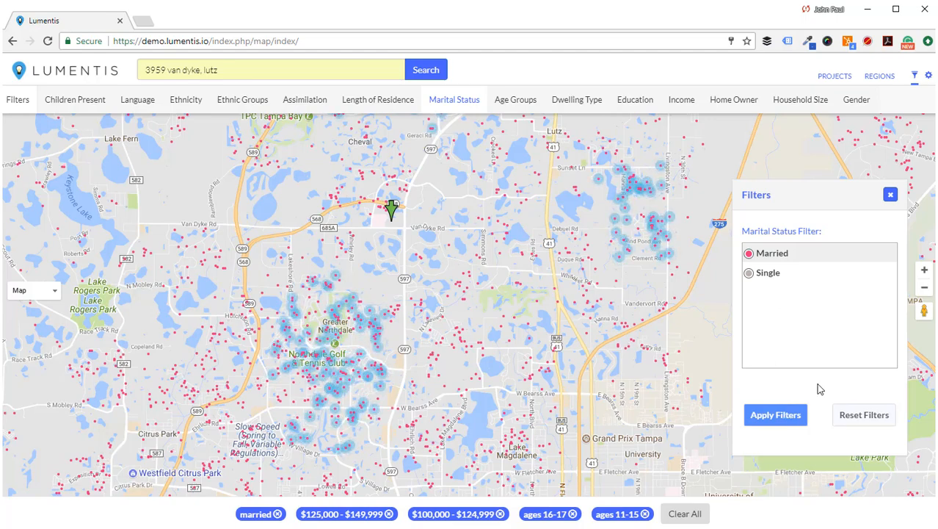
left_click(925, 289)
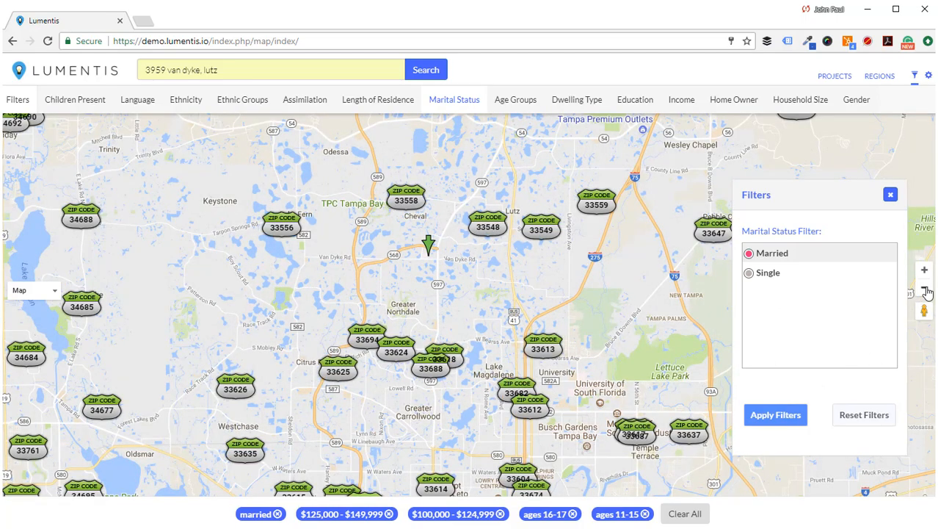
left_click(924, 270)
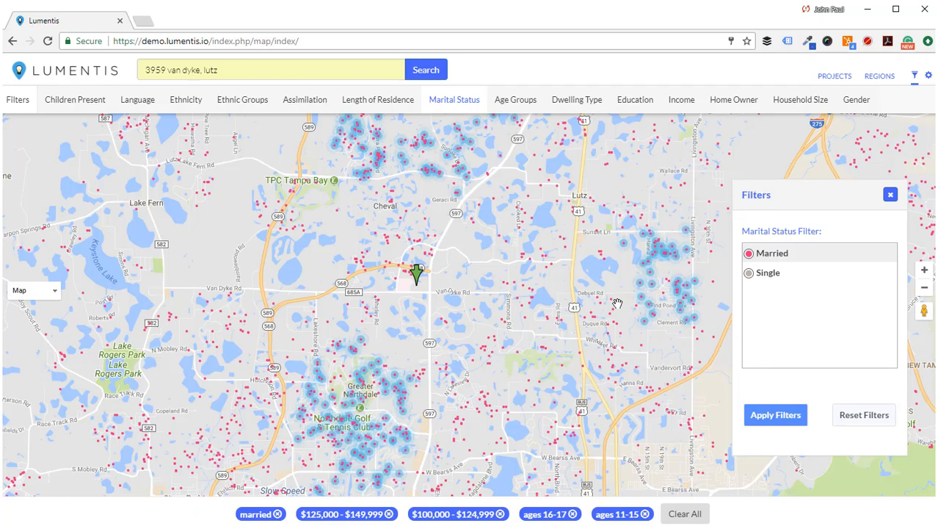
left_click(881, 77)
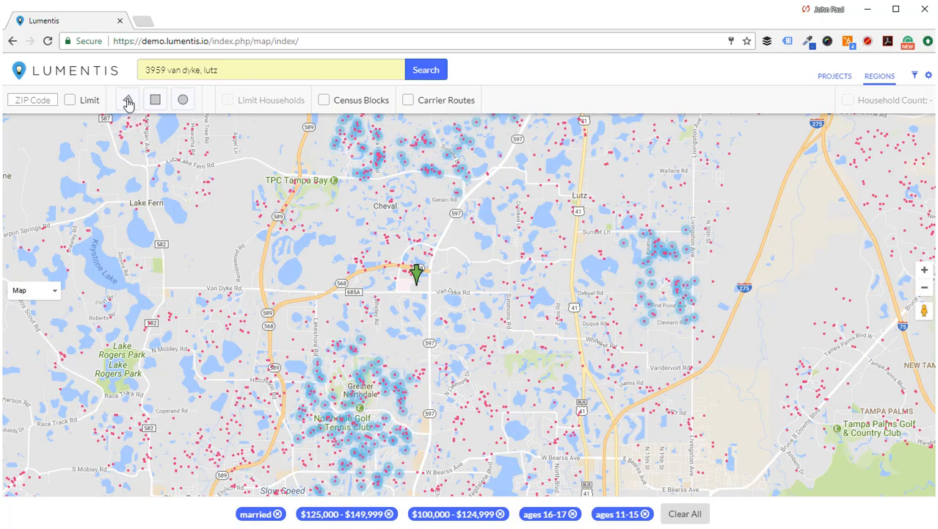
- Draw a large polygon around Greater Northdale, bounded by Van Dyke Rd on the north
left_click(127, 101)
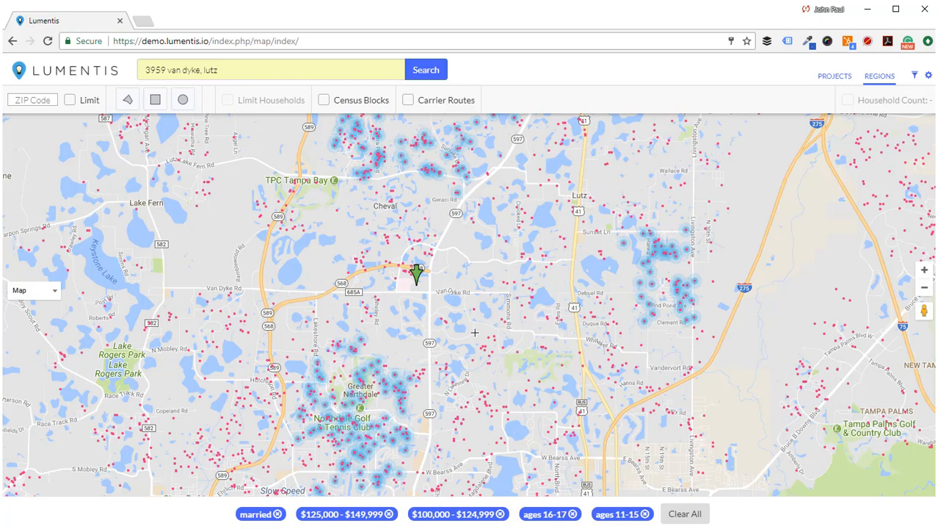
left_click(187, 288)
left_click(150, 287)
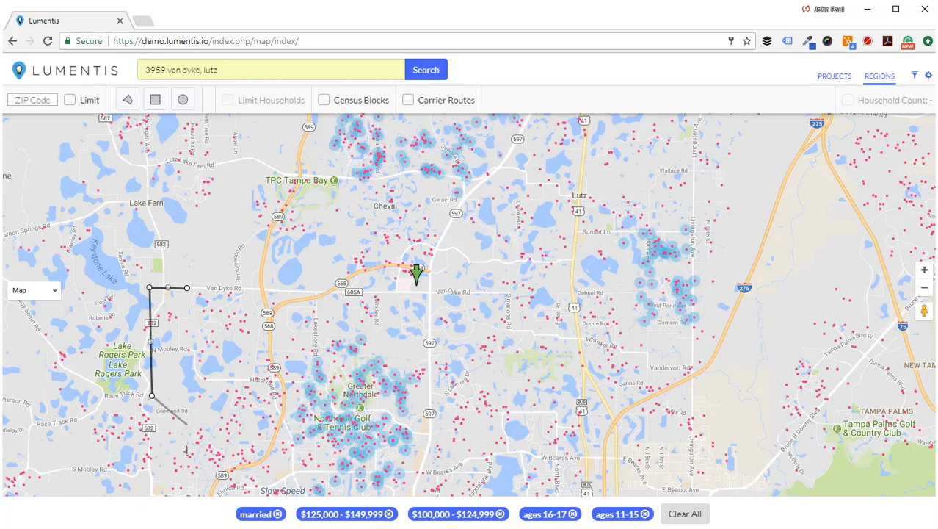
left_click(162, 486)
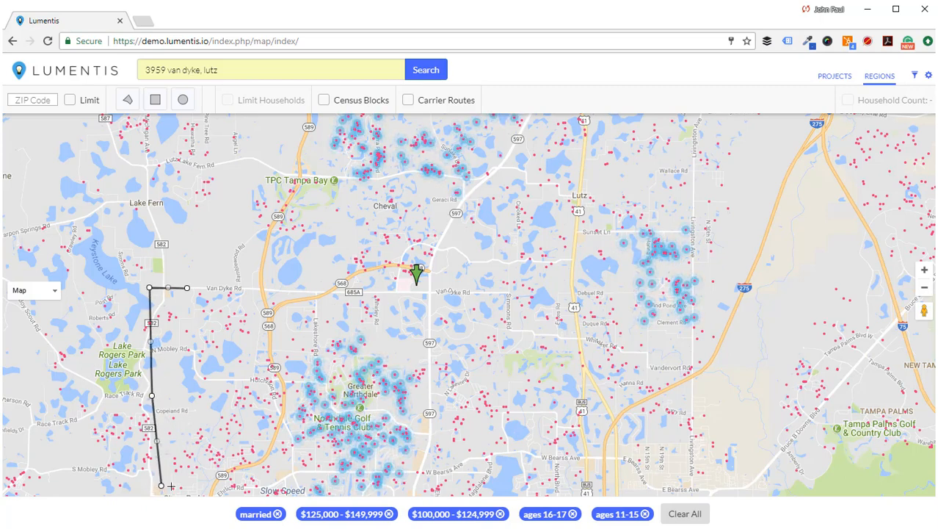
left_click(416, 487)
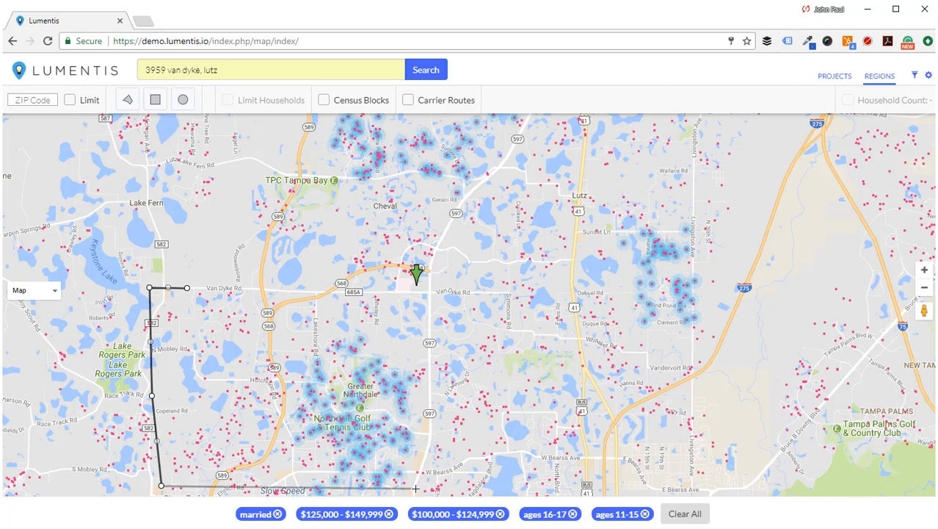
left_click(505, 488)
left_click(528, 403)
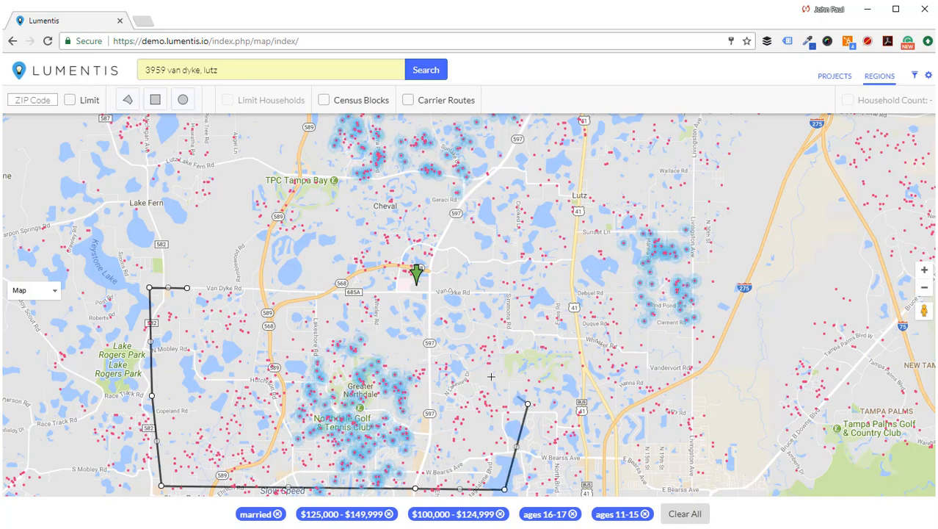
left_click(455, 352)
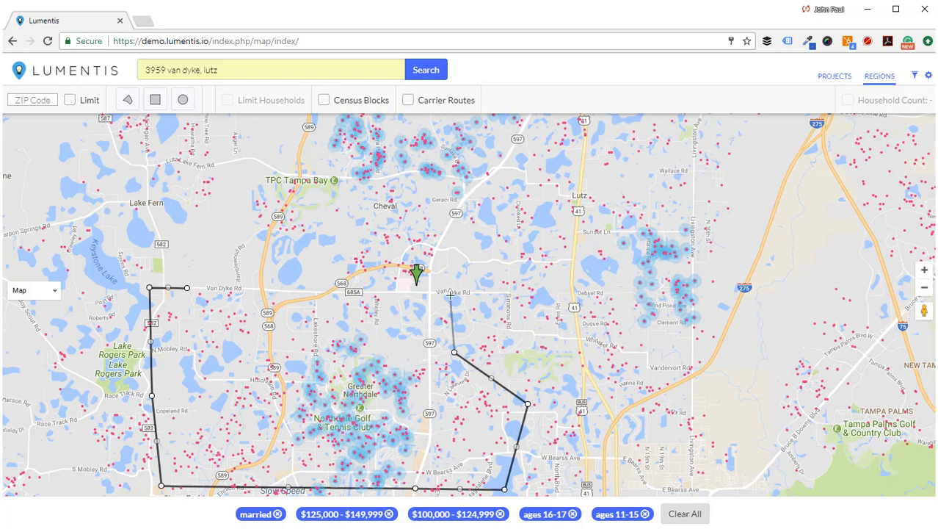
left_click(450, 293)
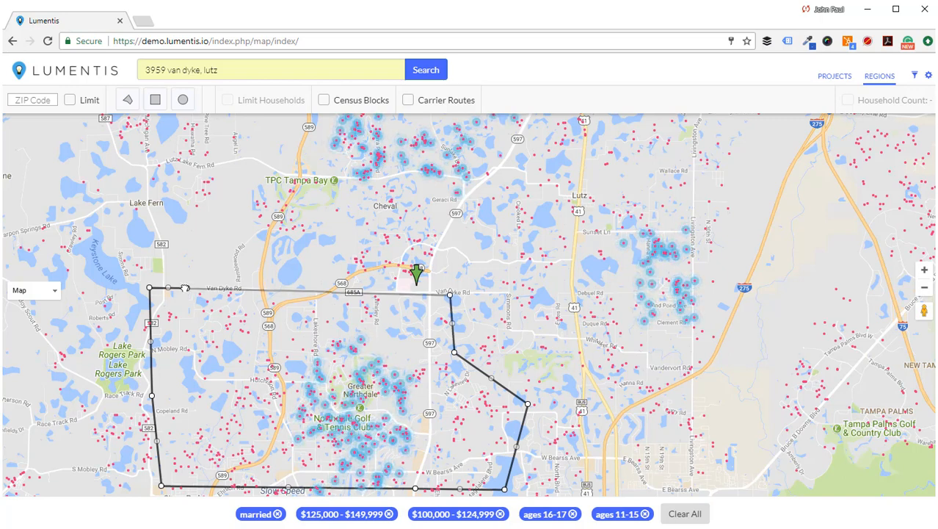
double_click(186, 288)
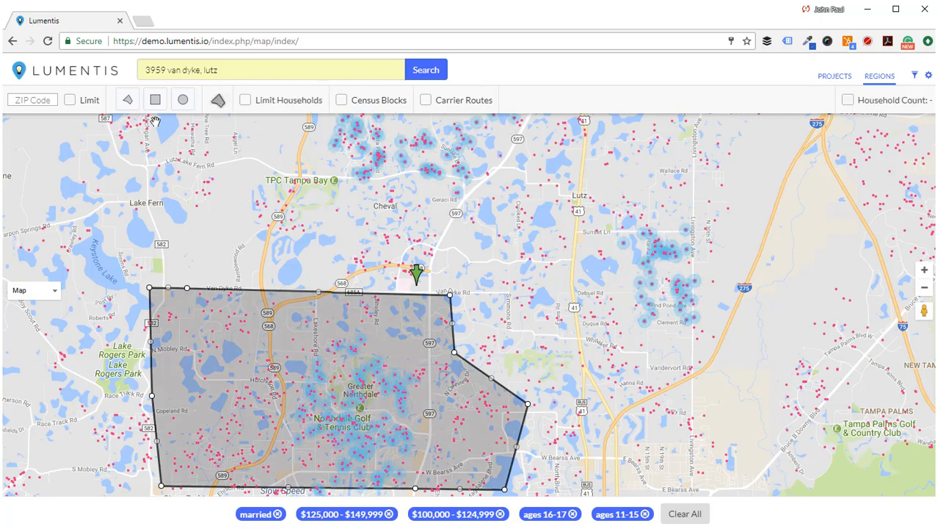
- Draw a small pentagon region around TPC Tampa Bay
left_click(127, 100)
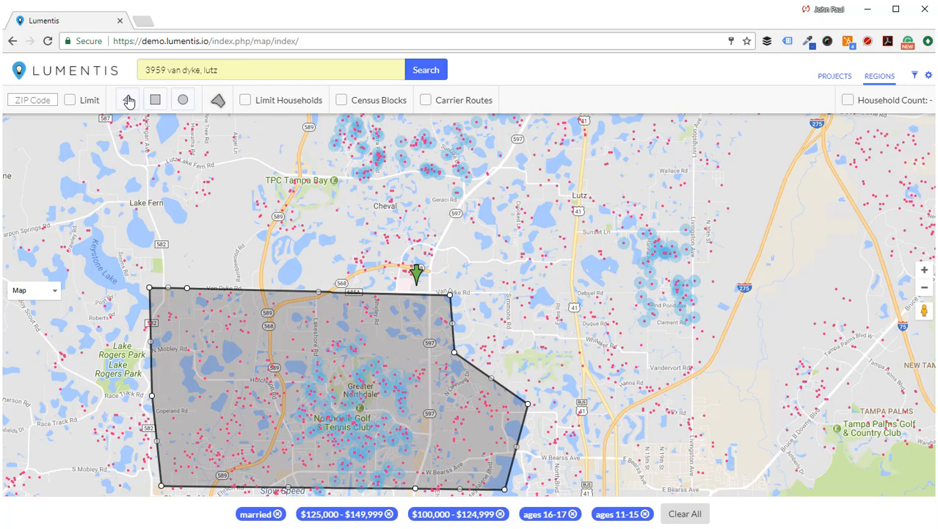
left_click(255, 184)
left_click(245, 203)
left_click(264, 245)
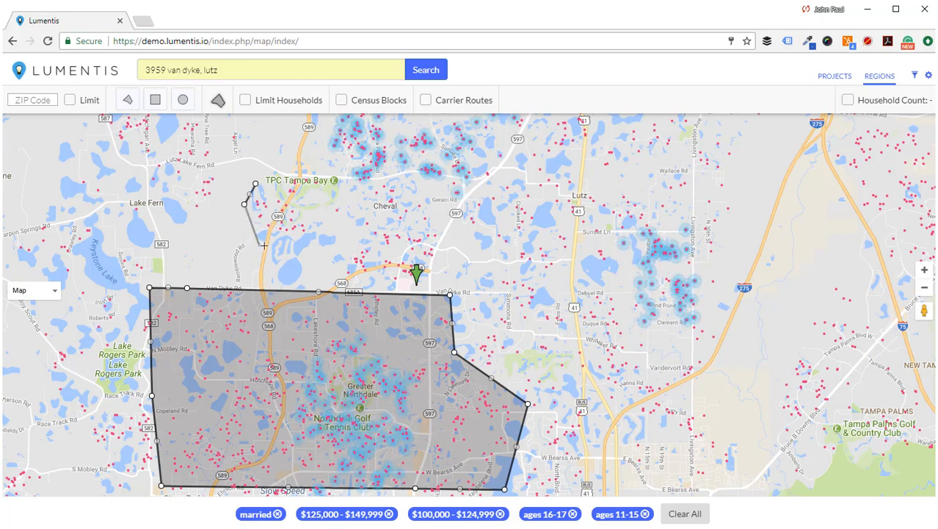
left_click(320, 239)
left_click(351, 190)
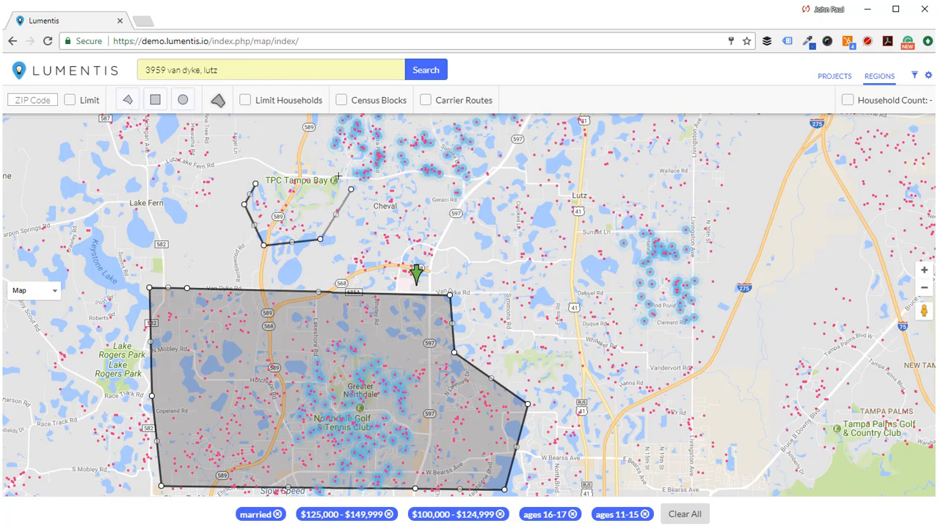
left_click(307, 160)
left_click(256, 184)
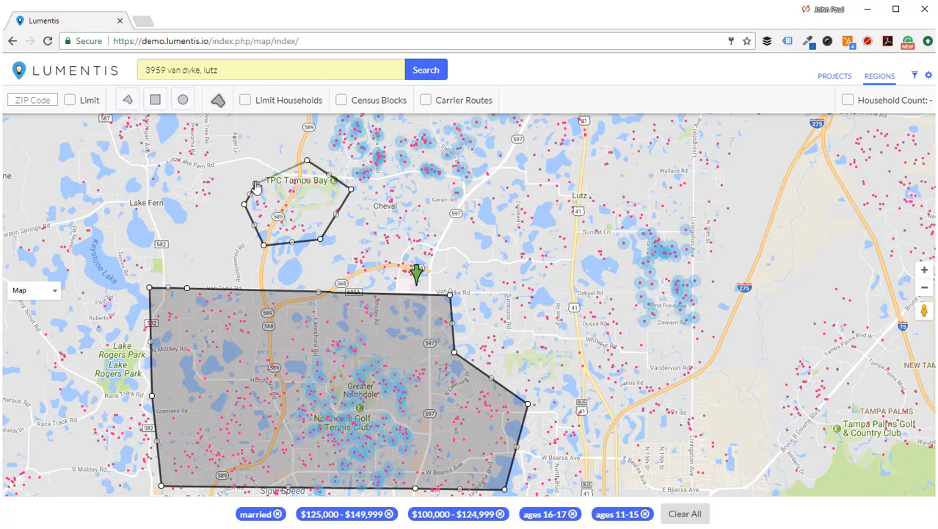
left_click(255, 182)
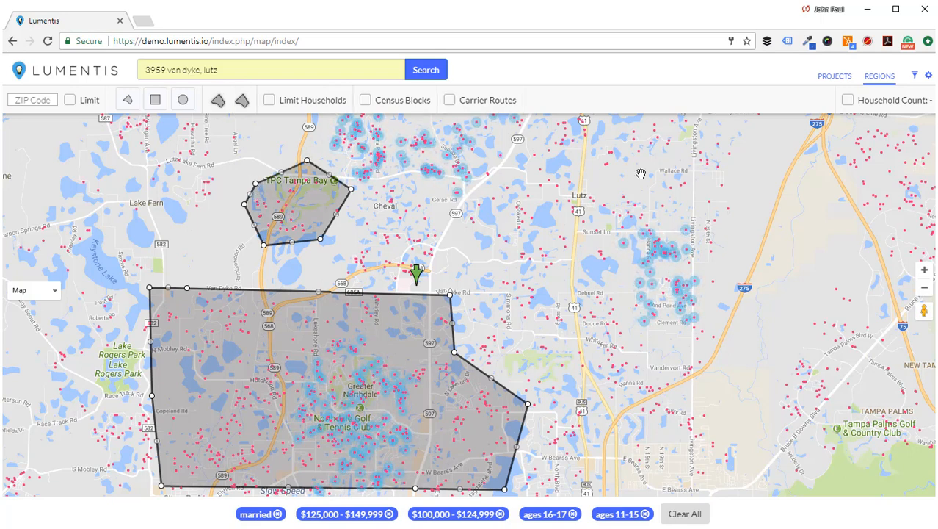
- Turn on Household Count for the drawn regions
left_click(848, 100)
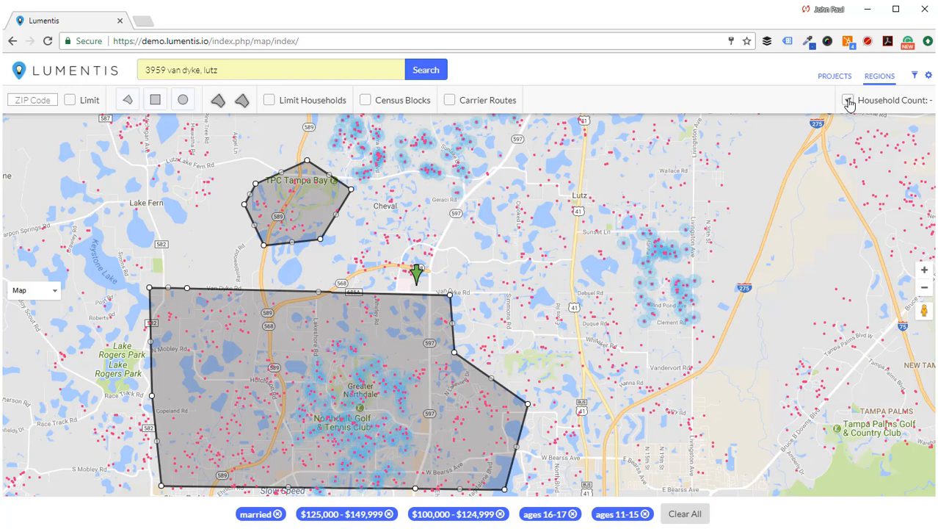